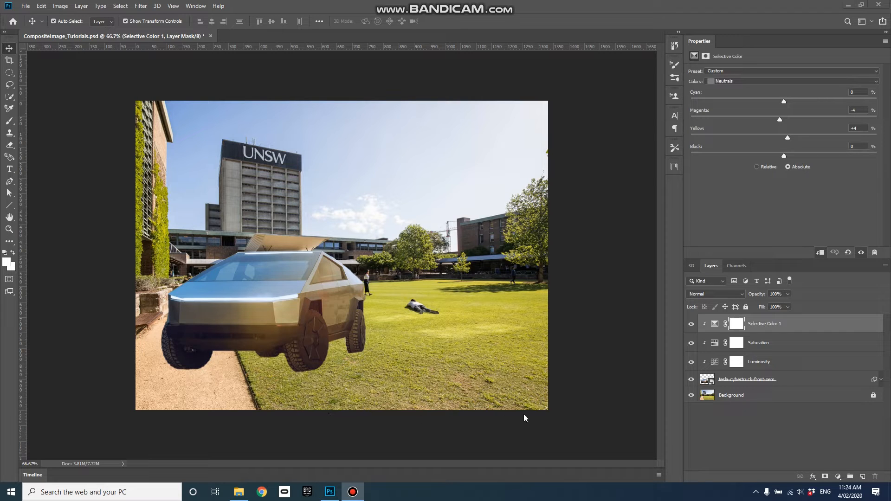
# Rename the Selective Color adjustment layer to Colour and set its blend mode to Color
pyautogui.click(775, 323)
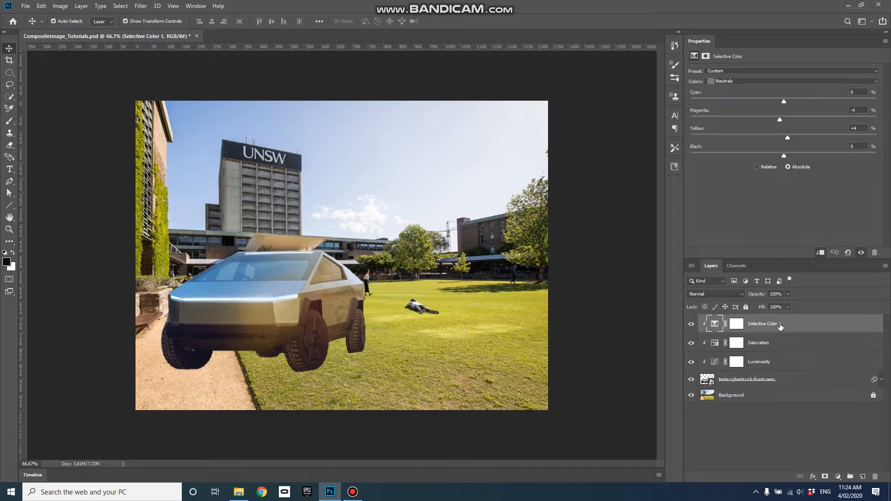
pyautogui.doubleClick(782, 323)
pyautogui.write('Colour')
pyautogui.press('Return')
pyautogui.click(738, 296)
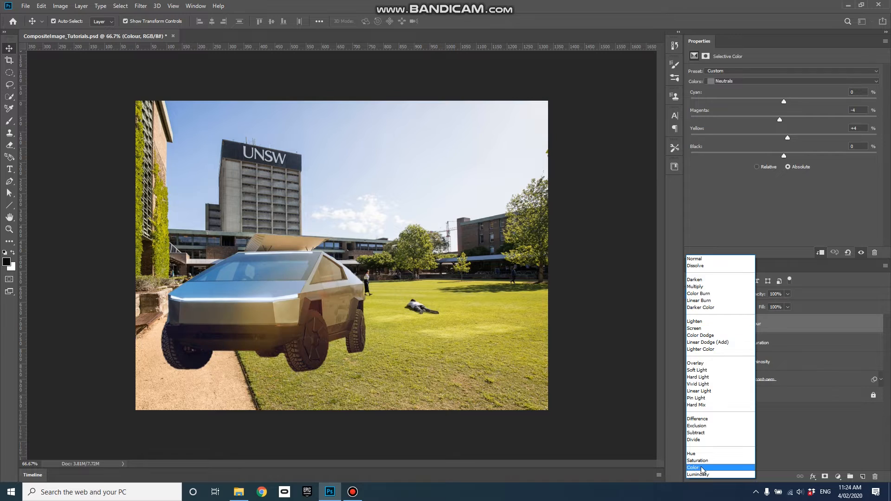
pyautogui.click(715, 467)
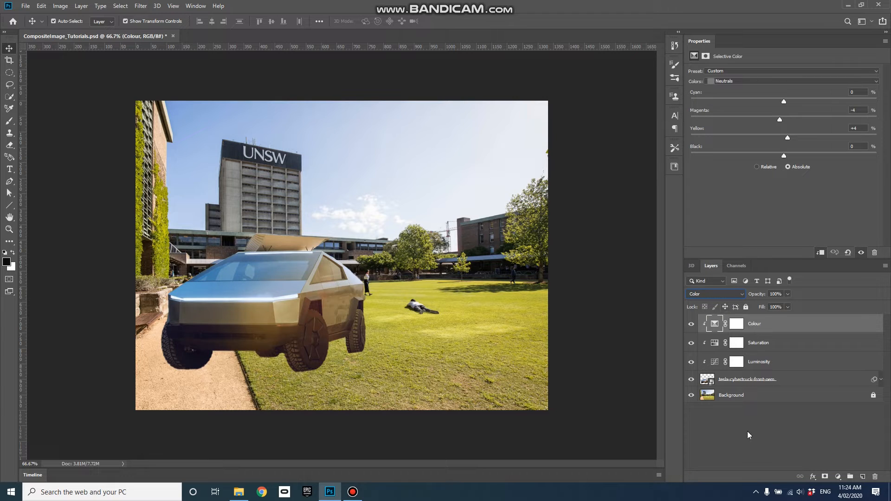
# Create a new layer, move it below the truck layer, and name it Shadow
pyautogui.click(862, 477)
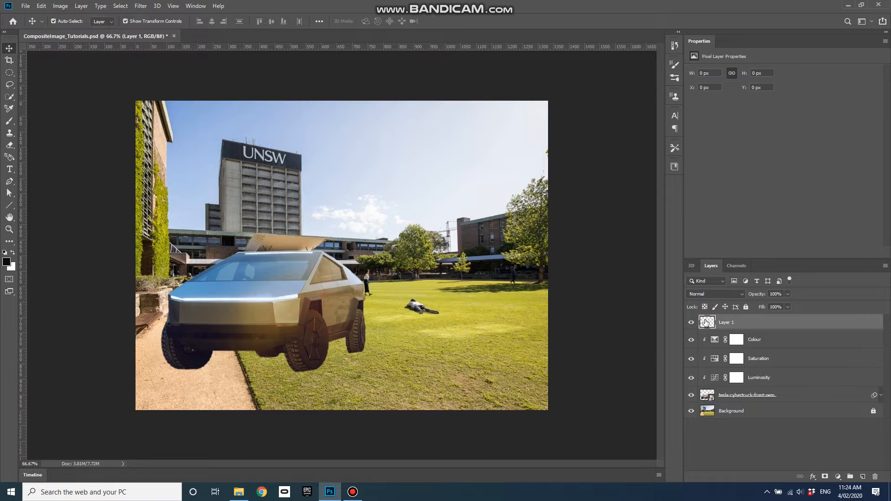
pyautogui.moveTo(703, 323); pyautogui.dragTo(727, 403)
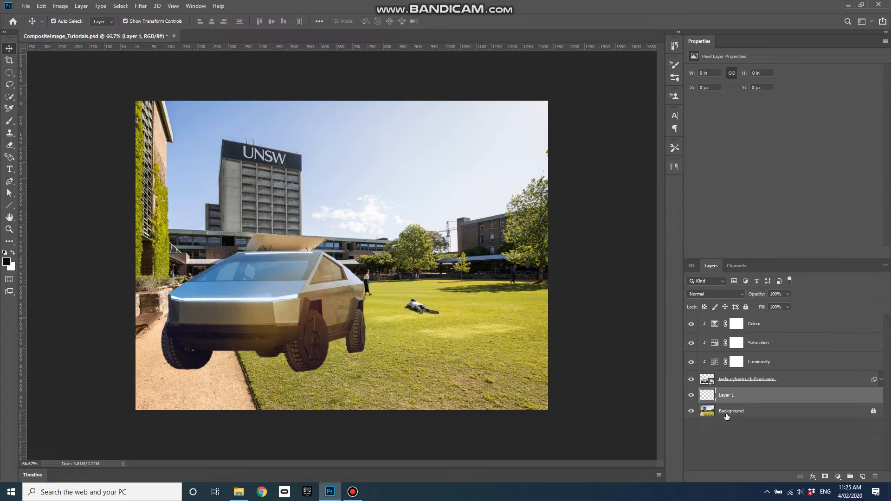
pyautogui.doubleClick(730, 395)
pyautogui.write('Shadow')
pyautogui.click(755, 431)
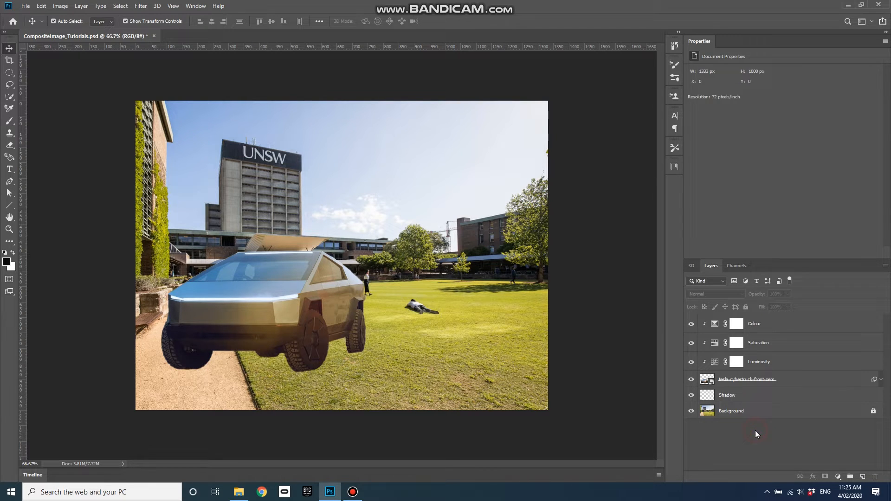
pyautogui.click(744, 396)
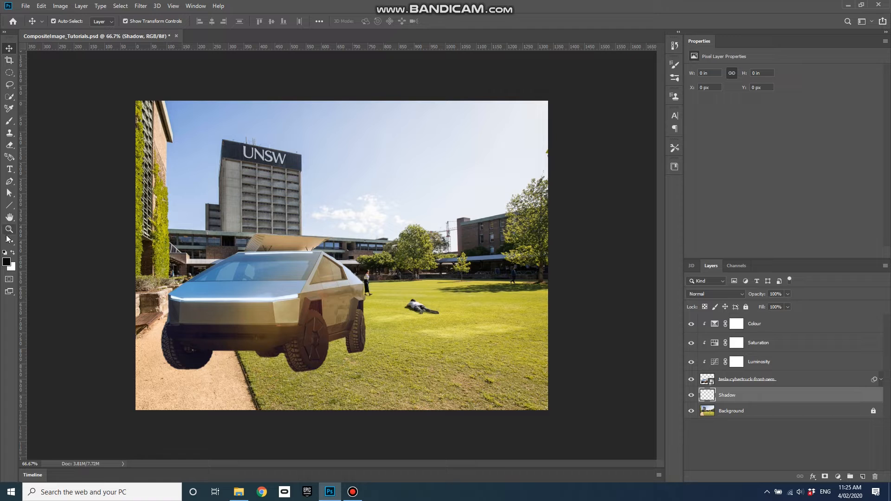
# Select the Brush tool with its painting mode set to Darken
pyautogui.click(9, 122)
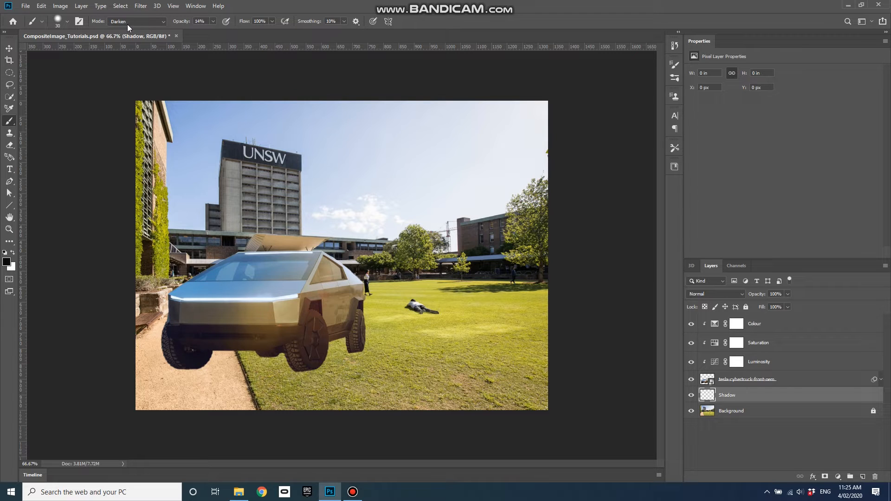
pyautogui.click(163, 22)
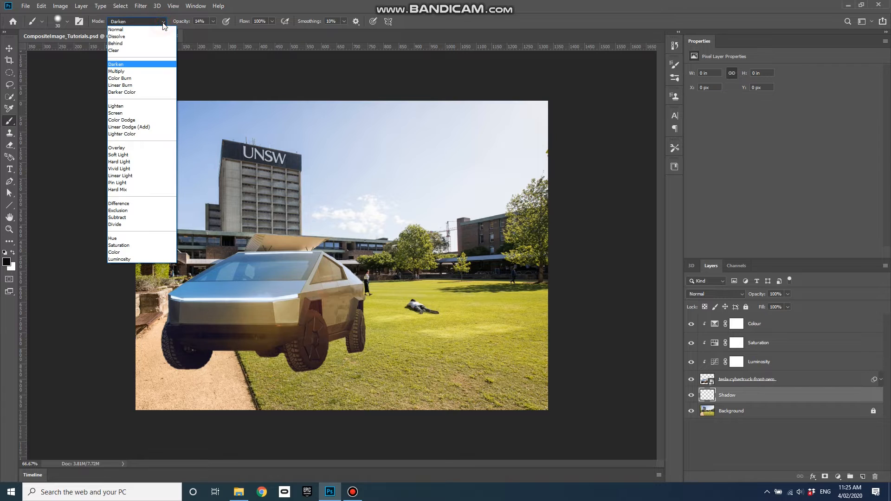
pyautogui.click(147, 29)
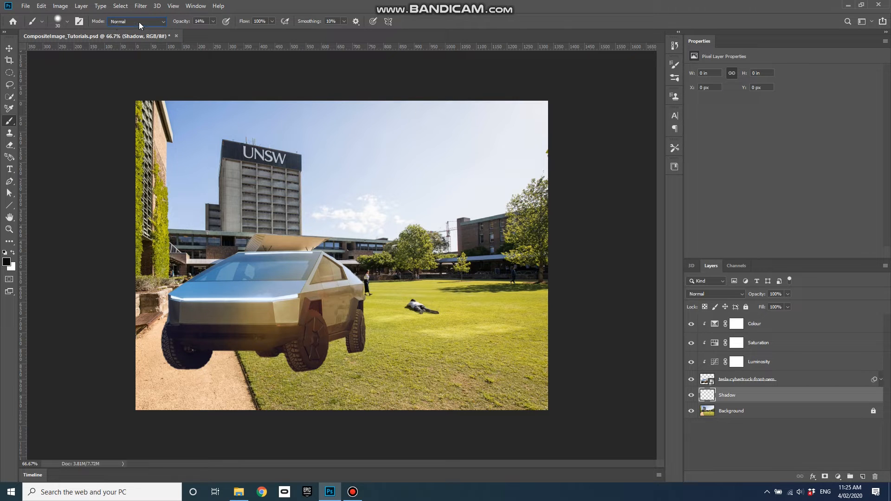
pyautogui.click(163, 24)
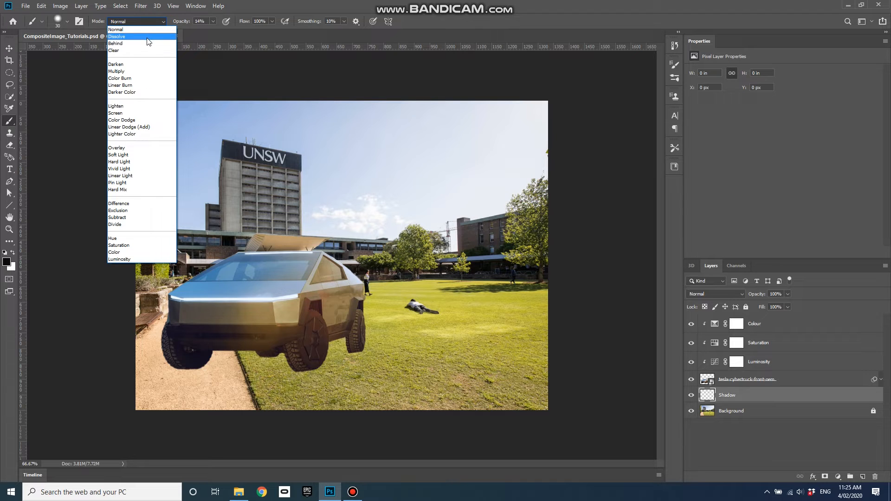
pyautogui.click(132, 65)
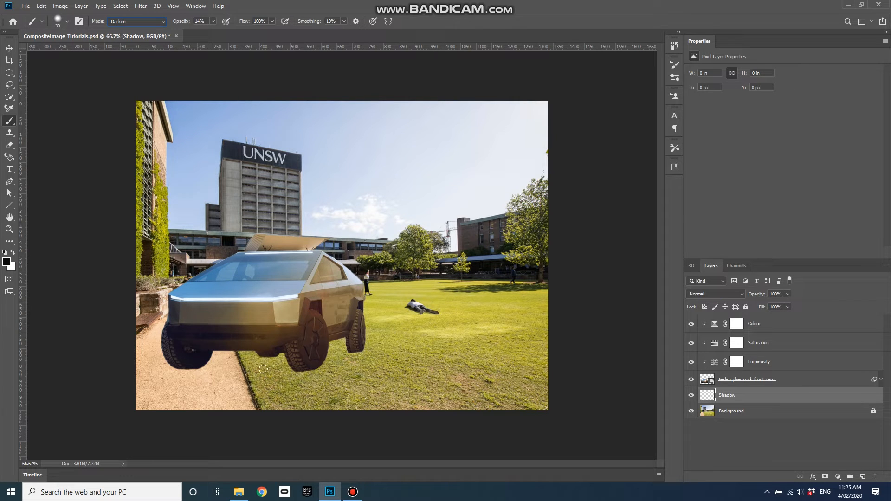
# Paint a first soft shadow stroke beneath the truck's front on the Shadow layer and resize the brush
pyautogui.click(212, 21)
pyautogui.click(216, 15)
pyautogui.moveTo(342, 354)
pyautogui.mouseDown()
pyautogui.moveTo(348, 351)
pyautogui.moveTo(331, 354)
pyautogui.mouseUp()
pyautogui.press(']')
pyautogui.press(']')
pyautogui.press(']')
pyautogui.press(']')
pyautogui.press(']')
pyautogui.press('[')
pyautogui.press('[')
pyautogui.press('[')
pyautogui.press('[')
pyautogui.press('[')
pyautogui.click(67, 21)
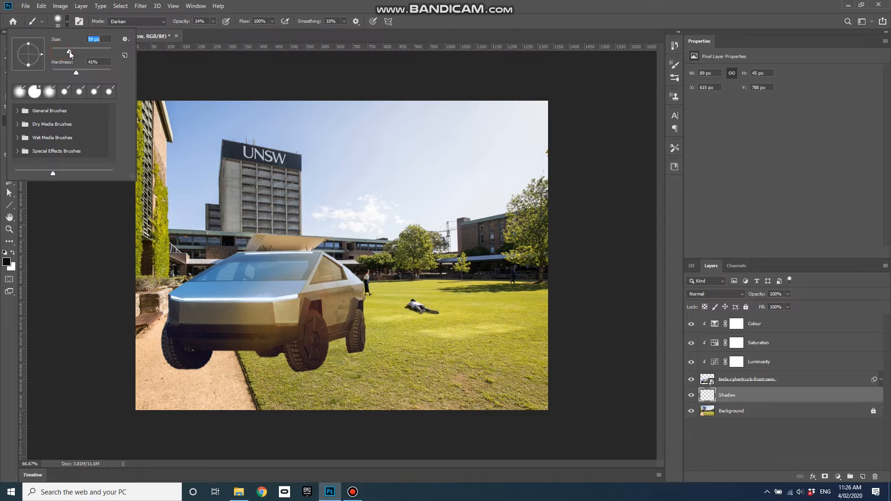
pyautogui.click(67, 21)
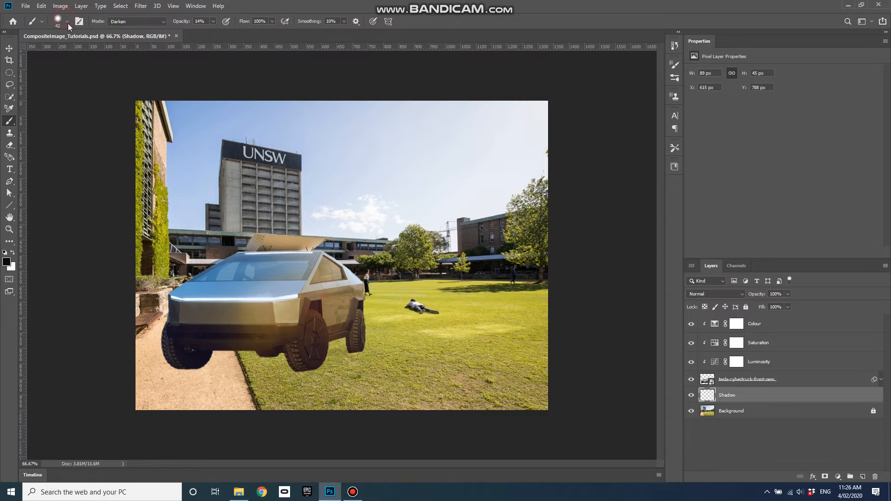
# Paint dark shadow strokes on the ground beneath the truck between and beside the wheels
pyautogui.press(']')
pyautogui.press('[')
pyautogui.press('[')
pyautogui.press('[')
pyautogui.moveTo(346, 350); pyautogui.dragTo(321, 347)
pyautogui.moveTo(289, 373)
pyautogui.mouseDown()
pyautogui.moveTo(300, 367)
pyautogui.moveTo(310, 375)
pyautogui.moveTo(356, 348)
pyautogui.moveTo(318, 355)
pyautogui.mouseUp()
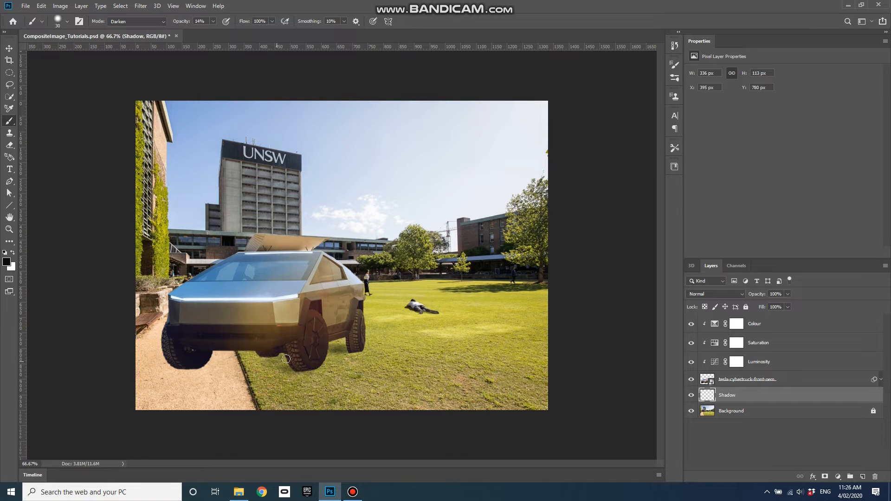
pyautogui.moveTo(283, 354)
pyautogui.mouseDown()
pyautogui.moveTo(243, 365)
pyautogui.moveTo(283, 364)
pyautogui.moveTo(254, 365)
pyautogui.moveTo(263, 368)
pyautogui.moveTo(244, 364)
pyautogui.moveTo(265, 358)
pyautogui.moveTo(239, 359)
pyautogui.moveTo(275, 361)
pyautogui.moveTo(198, 371)
pyautogui.moveTo(286, 369)
pyautogui.moveTo(164, 368)
pyautogui.moveTo(268, 359)
pyautogui.moveTo(218, 360)
pyautogui.moveTo(260, 355)
pyautogui.moveTo(147, 367)
pyautogui.moveTo(258, 365)
pyautogui.moveTo(217, 366)
pyautogui.moveTo(287, 356)
pyautogui.moveTo(280, 350)
pyautogui.moveTo(292, 355)
pyautogui.moveTo(265, 361)
pyautogui.moveTo(279, 354)
pyautogui.moveTo(292, 364)
pyautogui.moveTo(218, 365)
pyautogui.moveTo(348, 354)
pyautogui.moveTo(273, 367)
pyautogui.moveTo(297, 369)
pyautogui.moveTo(168, 365)
pyautogui.moveTo(207, 374)
pyautogui.mouseUp()
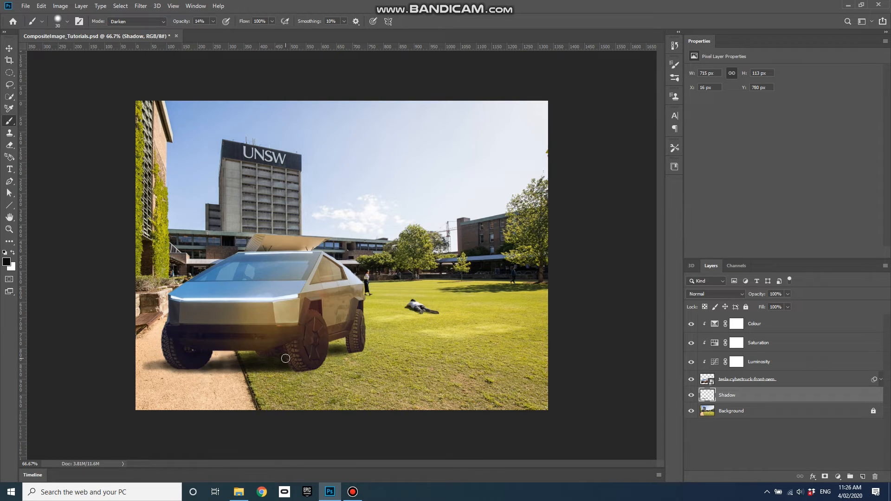
# Compare the Shadow layer on and off, then paint additional shadow under the truck's body and front wheel
pyautogui.click(691, 397)
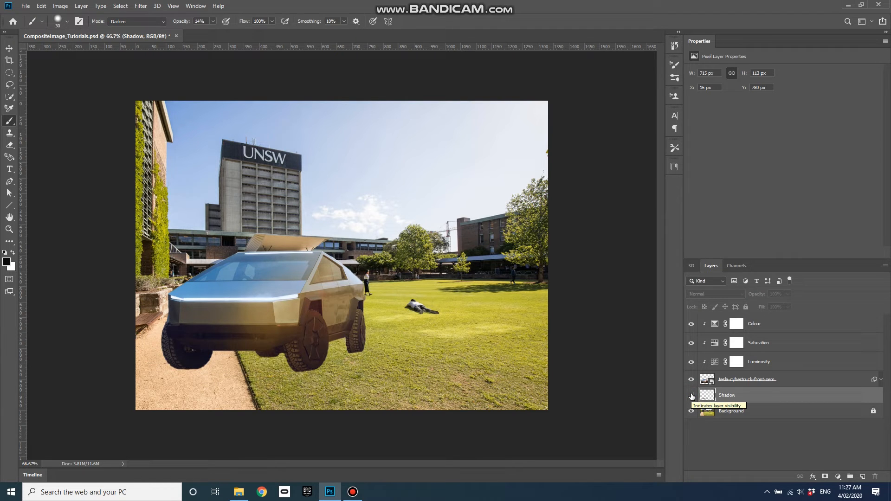
pyautogui.click(691, 395)
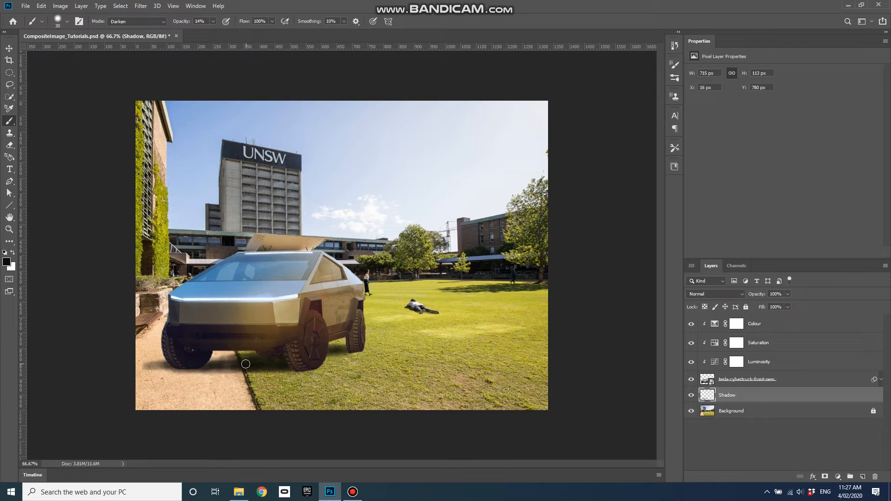
pyautogui.moveTo(220, 366)
pyautogui.mouseDown()
pyautogui.moveTo(289, 354)
pyautogui.moveTo(270, 359)
pyautogui.moveTo(289, 361)
pyautogui.mouseUp()
pyautogui.moveTo(351, 351)
pyautogui.mouseDown()
pyautogui.moveTo(330, 348)
pyautogui.moveTo(340, 350)
pyautogui.mouseUp()
# Create a new layer at the top of the layer stack and name it ShadowTires
pyautogui.click(862, 477)
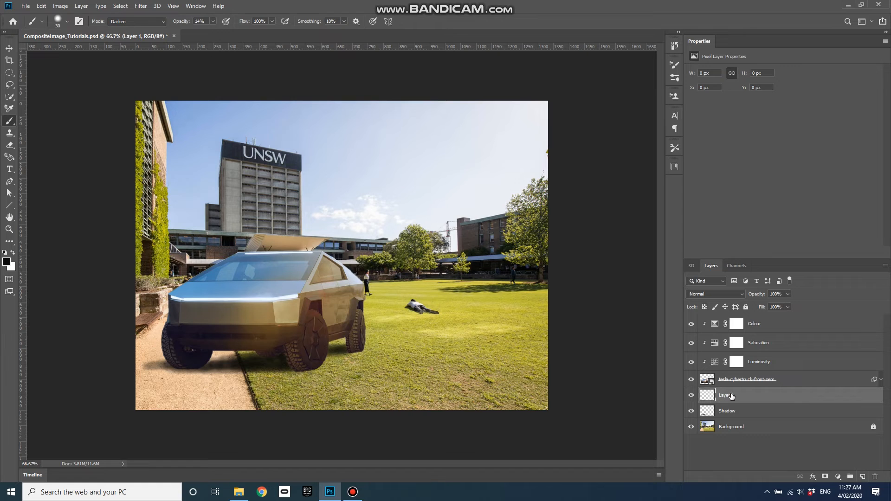
pyautogui.moveTo(731, 395); pyautogui.dragTo(736, 316)
pyautogui.doubleClick(729, 321)
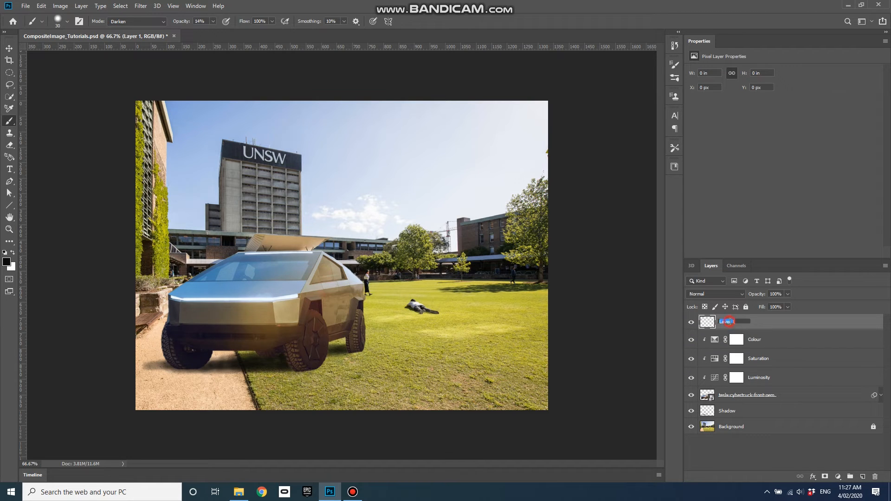
pyautogui.write('ShadowTires')
pyautogui.click(774, 326)
# Clip the ShadowTires layer to the layers beneath it as a clipping mask
pyautogui.rightClick(768, 325)
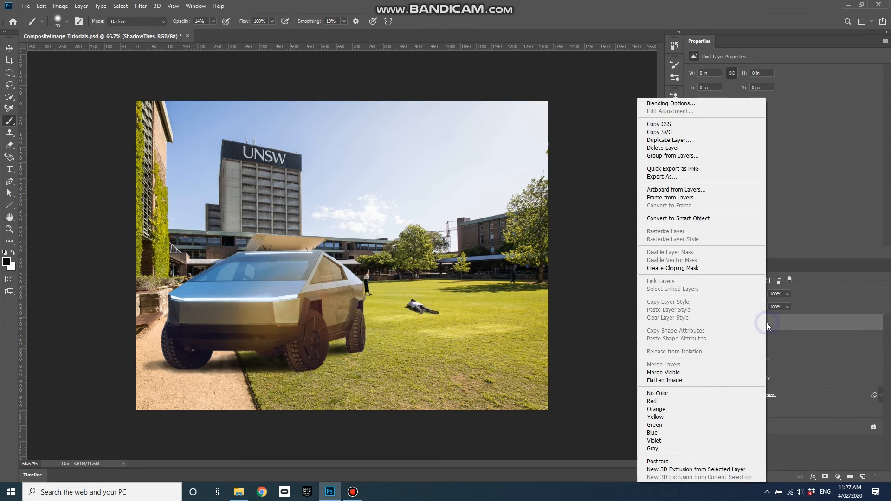
pyautogui.click(682, 269)
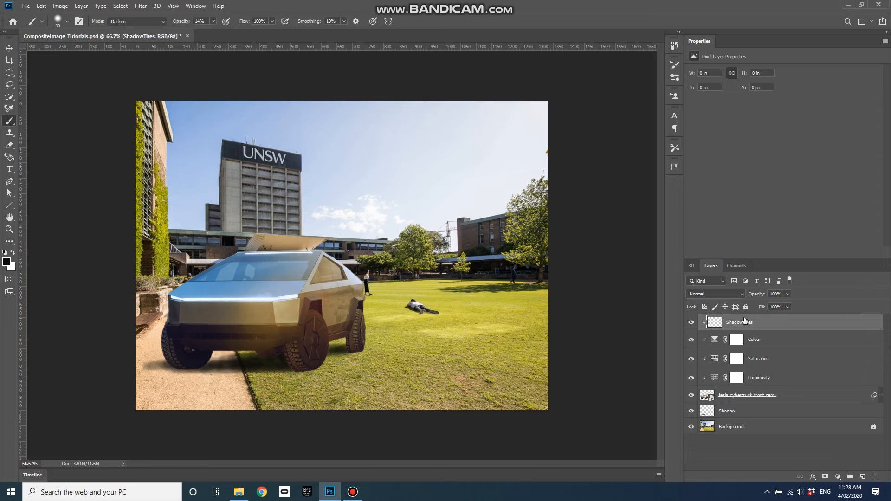
pyautogui.rightClick(740, 323)
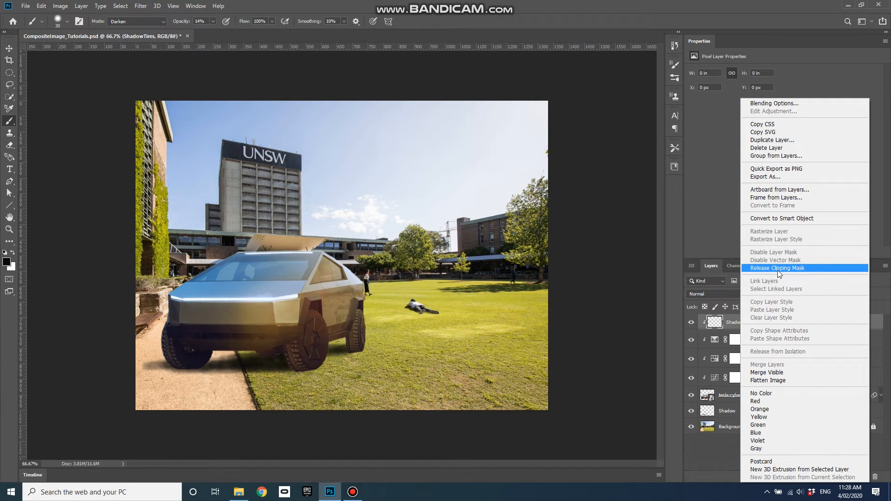
pyautogui.click(730, 326)
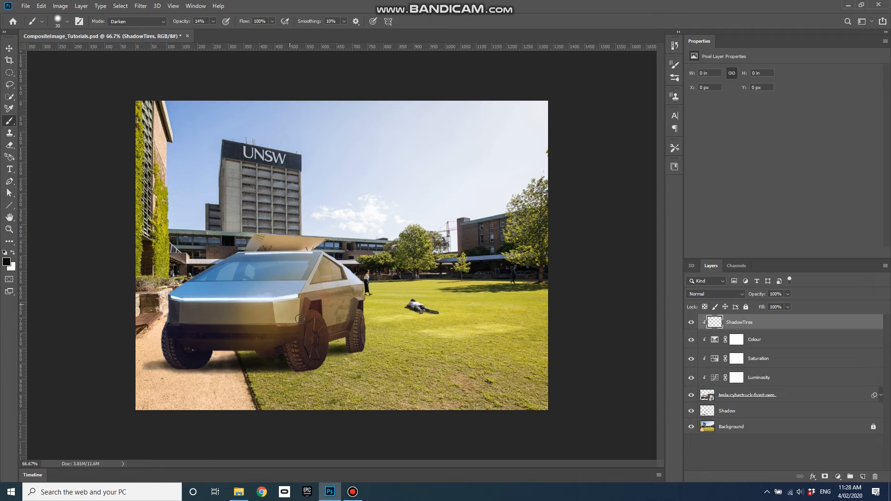
# Paint dark shadows around the bottoms of the truck's tires on the ShadowTires layer
pyautogui.moveTo(293, 366)
pyautogui.mouseDown()
pyautogui.moveTo(365, 351)
pyautogui.moveTo(340, 350)
pyautogui.moveTo(357, 347)
pyautogui.moveTo(340, 360)
pyautogui.mouseUp()
pyautogui.moveTo(180, 367)
pyautogui.mouseDown()
pyautogui.moveTo(178, 374)
pyautogui.moveTo(182, 364)
pyautogui.moveTo(167, 358)
pyautogui.moveTo(180, 360)
pyautogui.mouseUp()
pyautogui.moveTo(264, 367)
pyautogui.mouseDown()
pyautogui.moveTo(296, 365)
pyautogui.moveTo(282, 352)
pyautogui.mouseUp()
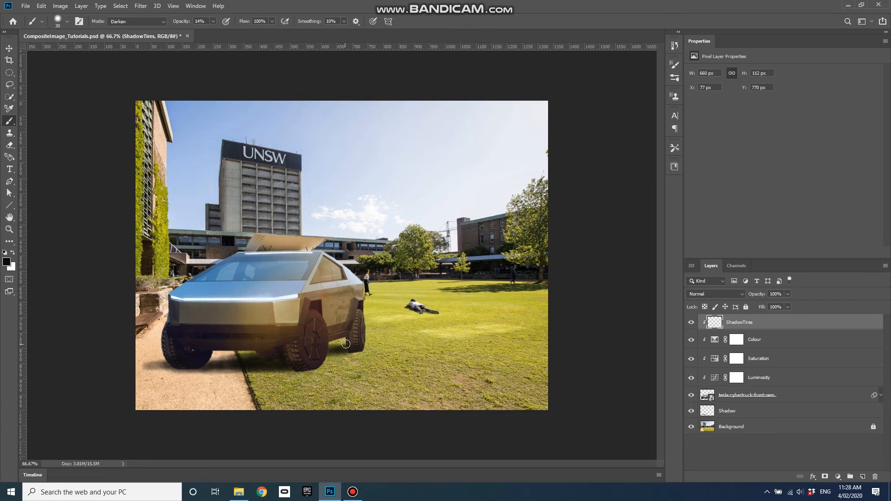
pyautogui.moveTo(344, 348)
pyautogui.mouseDown()
pyautogui.moveTo(345, 338)
pyautogui.moveTo(348, 356)
pyautogui.mouseUp()
# Toggle the ShadowTires layer's visibility to compare the tire shadows
pyautogui.click(690, 323)
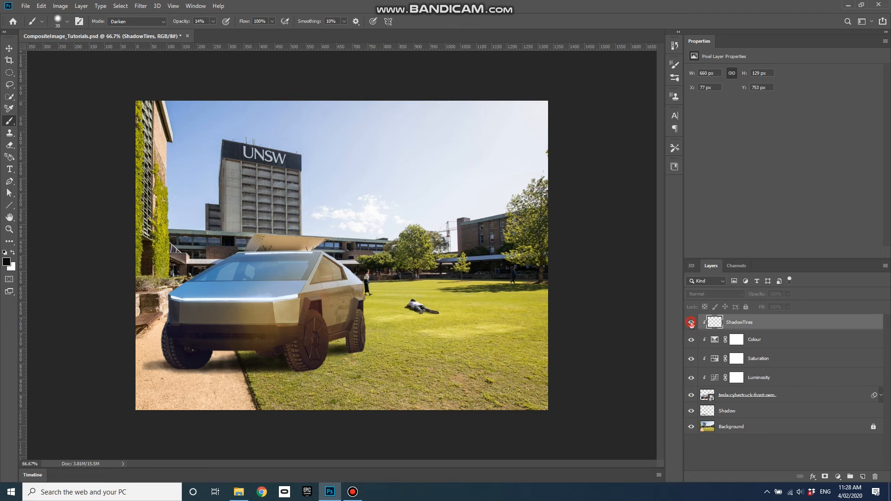
pyautogui.click(691, 323)
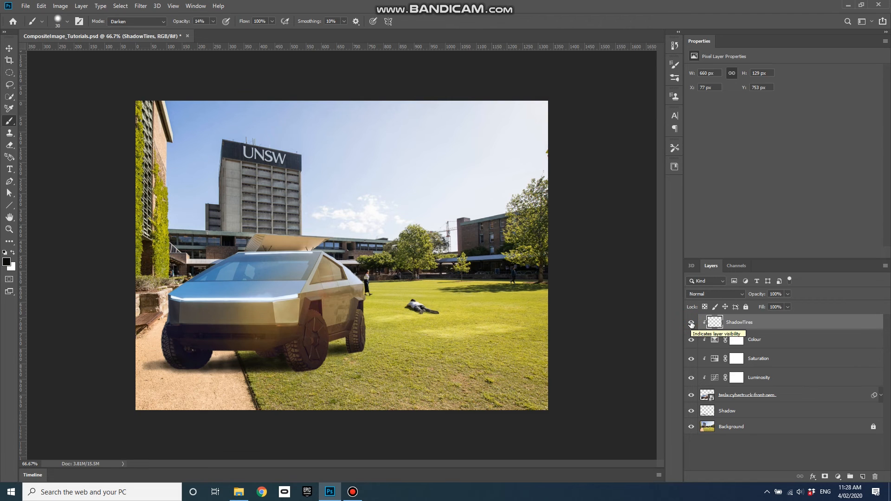
pyautogui.click(691, 323)
pyautogui.click(691, 322)
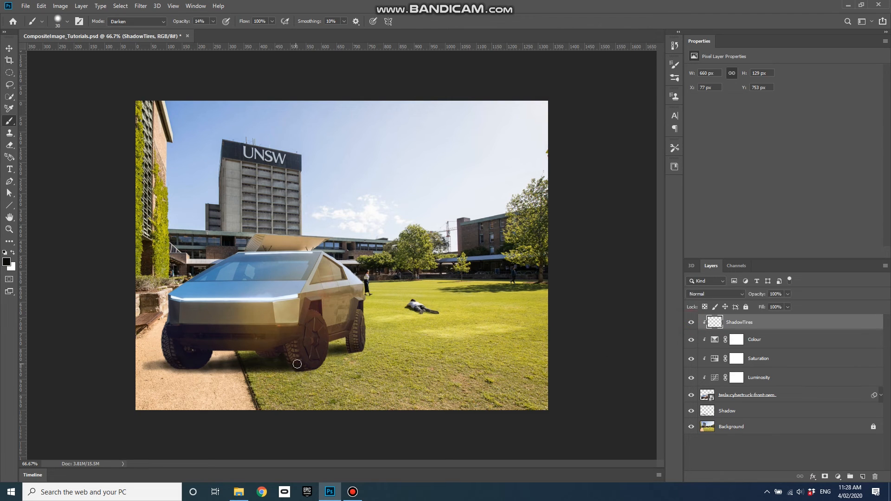
# Erase part of the tire shadow near the rear wheel with the Eraser at 19% opacity
pyautogui.click(10, 147)
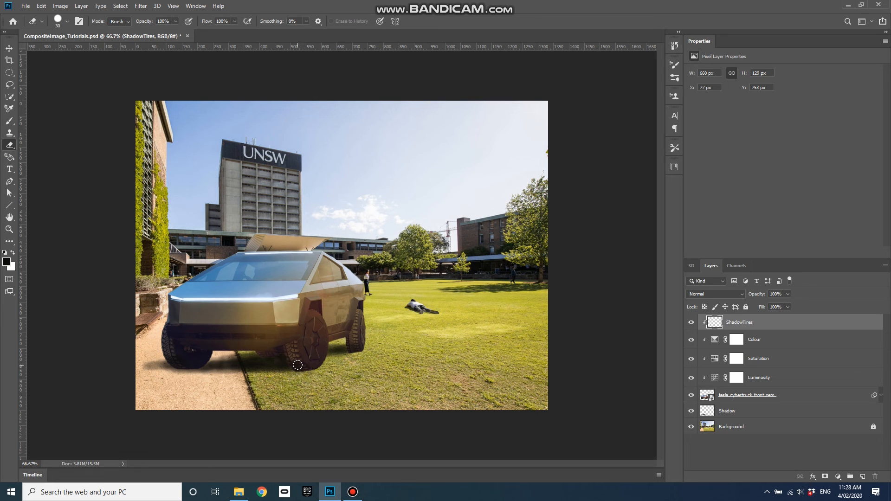
pyautogui.click(176, 21)
pyautogui.moveTo(155, 32); pyautogui.dragTo(141, 31)
pyautogui.moveTo(306, 363)
pyautogui.mouseDown()
pyautogui.moveTo(316, 363)
pyautogui.moveTo(288, 358)
pyautogui.moveTo(309, 365)
pyautogui.mouseUp()
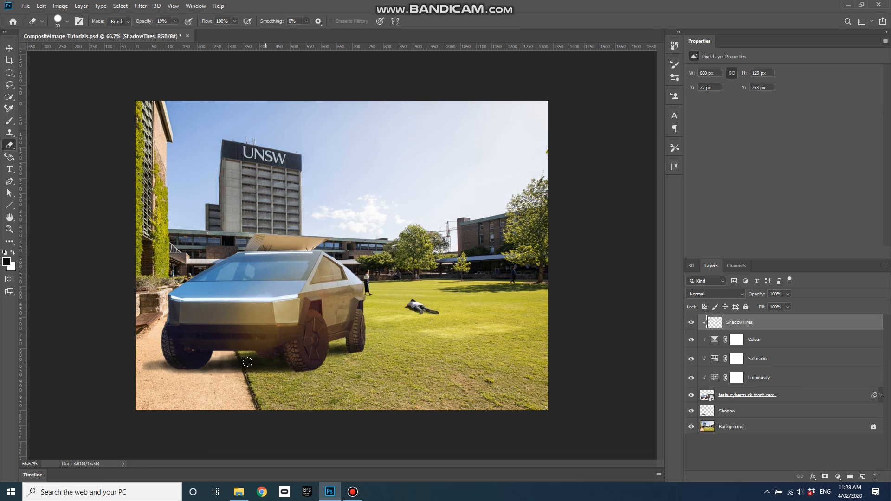